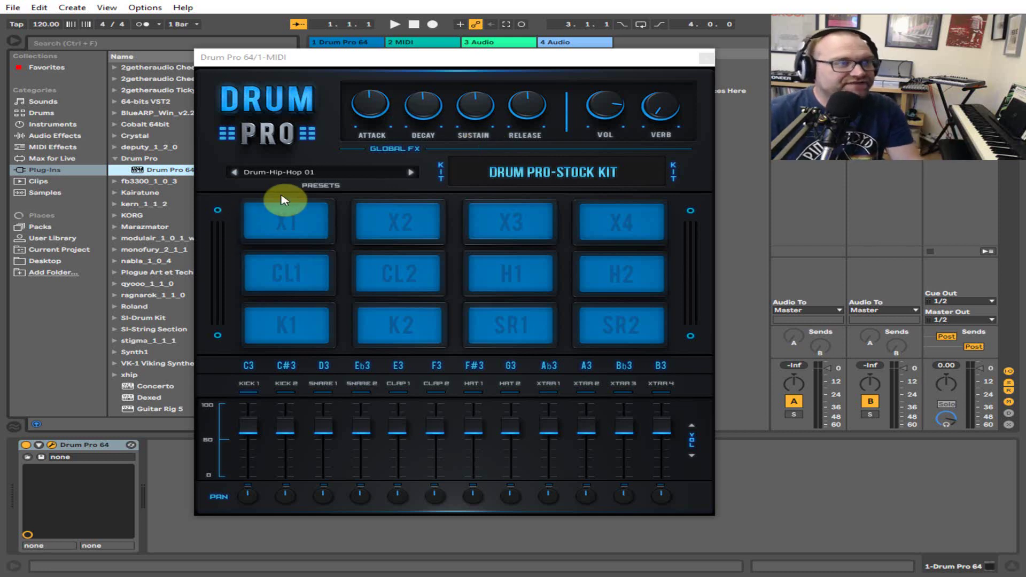
Dismiss the preset list without changing kits, then step Drum Pro forward to Drum-Hip-Hop 02.
click(401, 171)
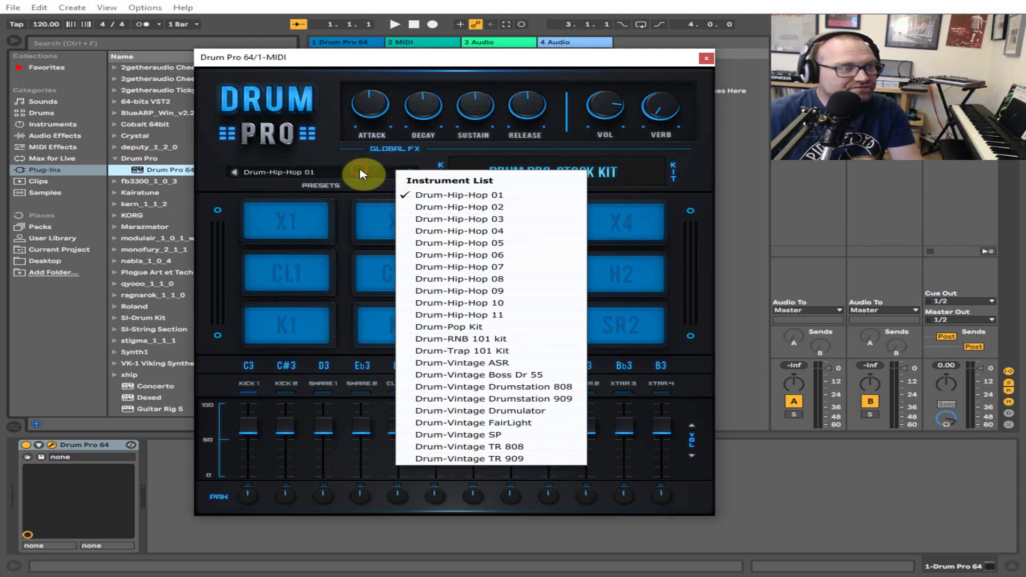
click(332, 171)
click(338, 169)
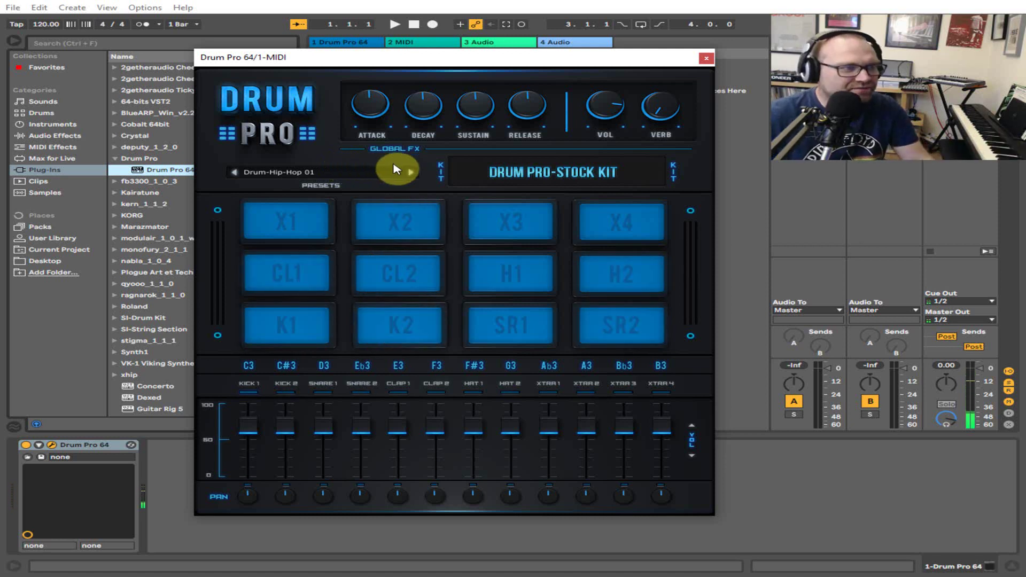
click(411, 172)
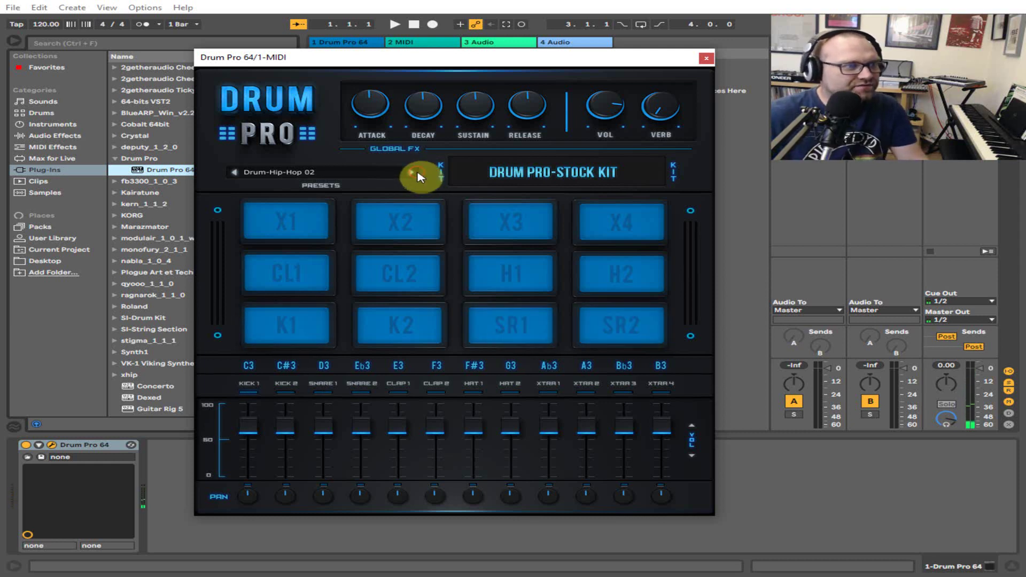
Step Drum Pro forward one preset to the Drum-Hip-Hop 03 kit.
click(414, 174)
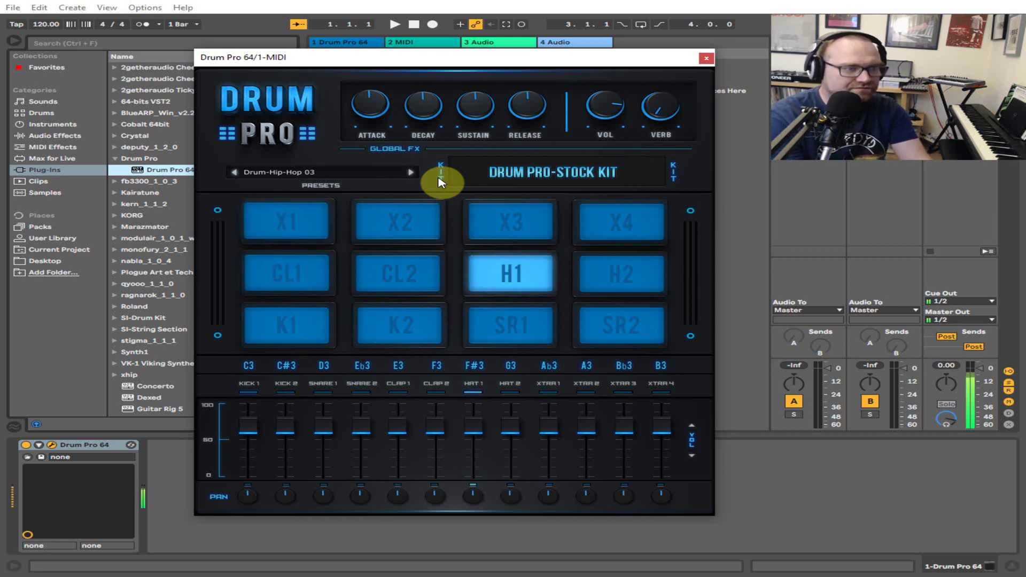
Choose Drum-Trap 101 Kit from Drum Pro's preset list.
click(398, 172)
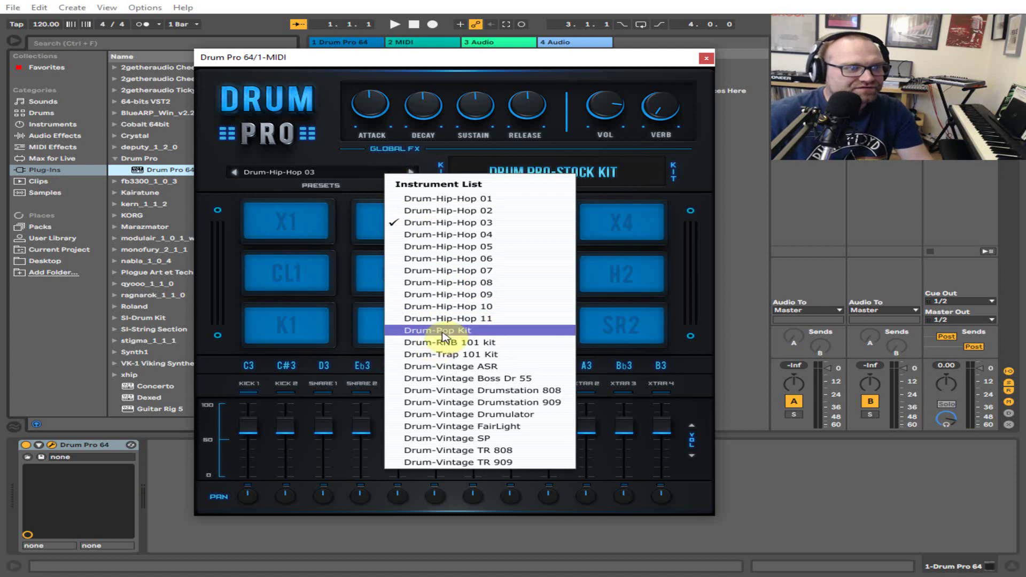
click(443, 356)
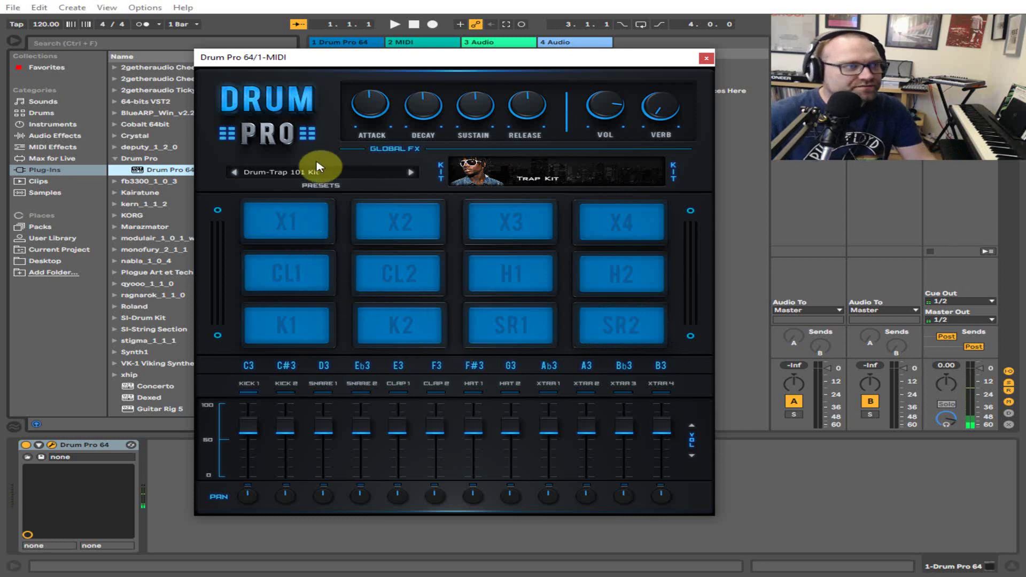
Load Drum-Vintage Boss Dr 55 and test its K1 kick and SR1 snare pads.
click(332, 172)
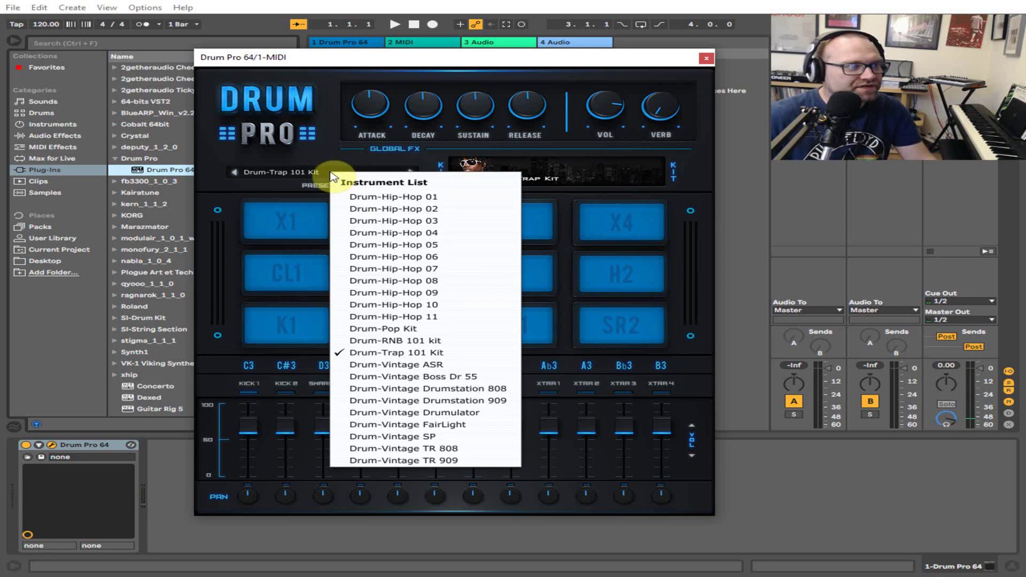
click(422, 377)
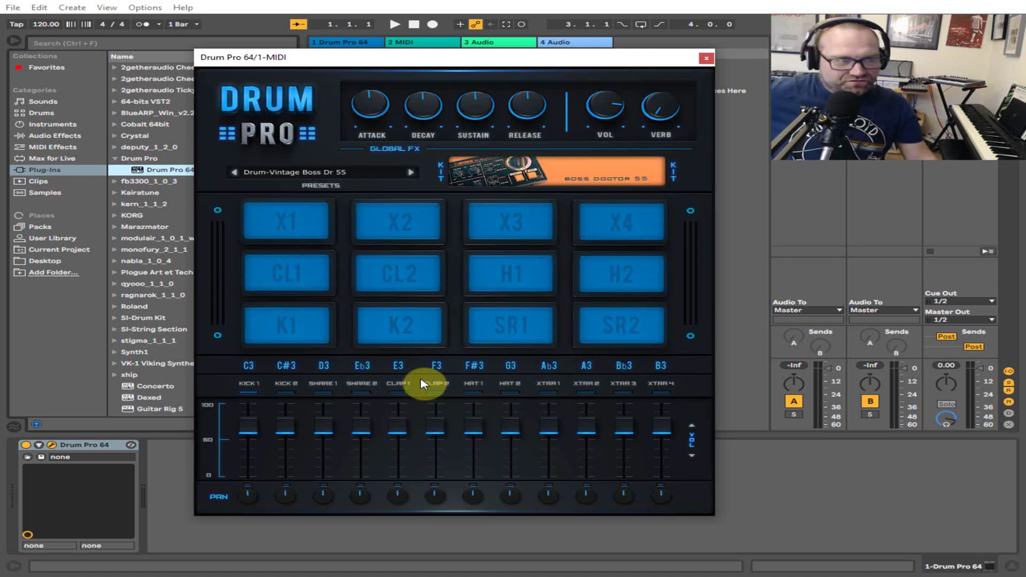
key(a)
key(s)
key(a)
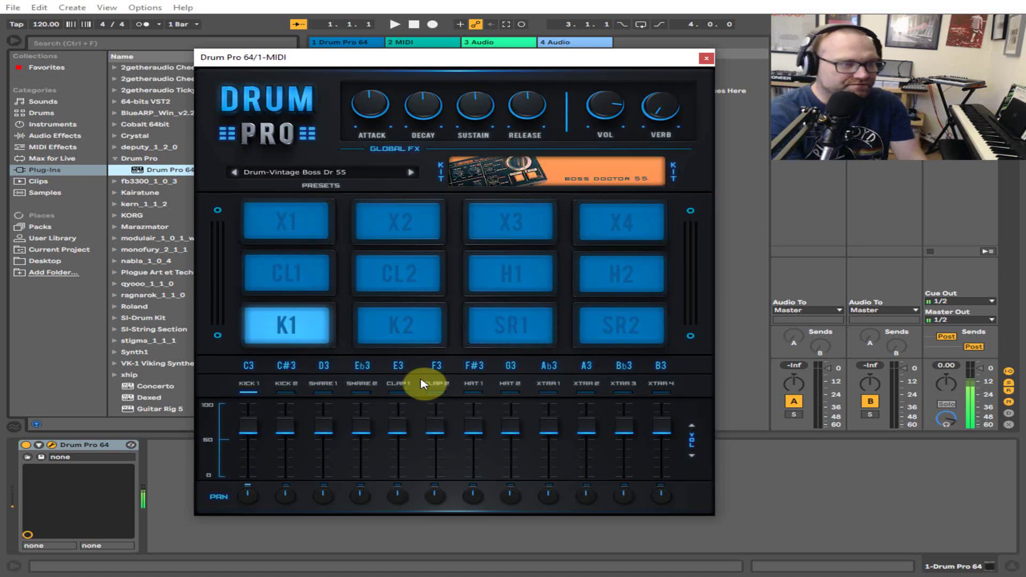
Play a beat across the Boss Dr 55 pads, then switch to Drum-Vintage Drumstation 808.
key(e)
key(s)
key(t)
key(a)
key(a)
key(y)
key(t)
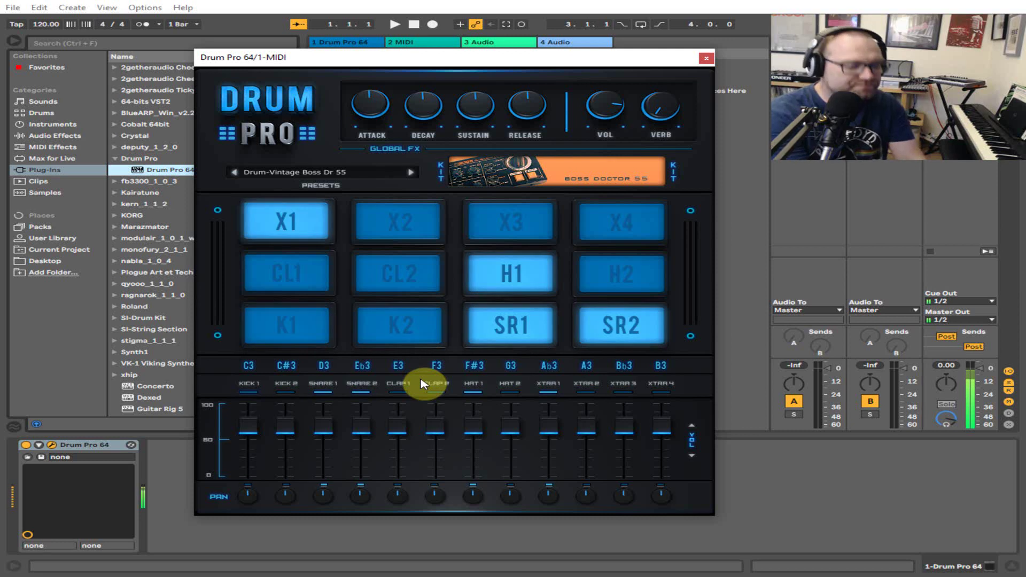
key(a)
key(y)
key(u)
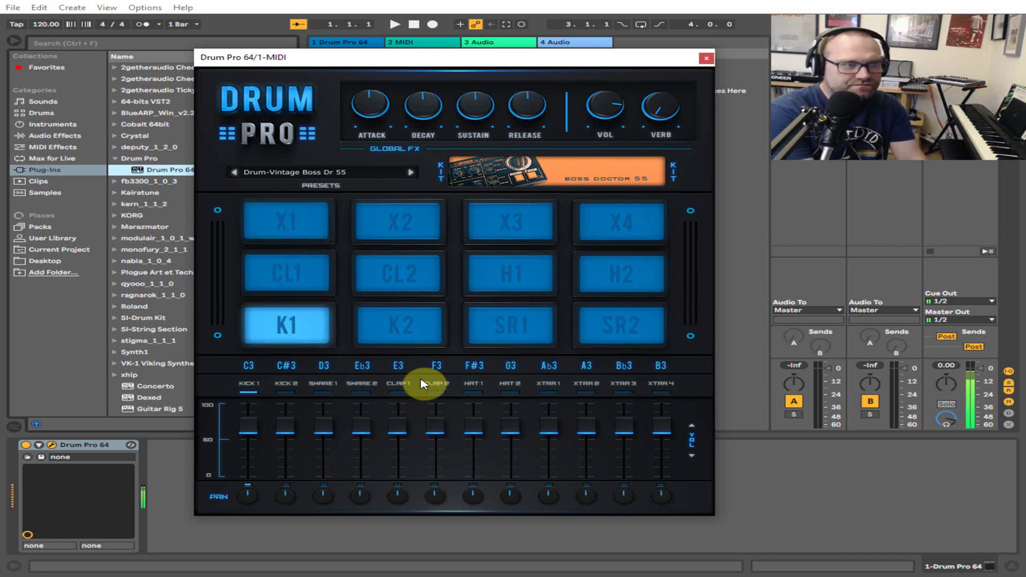
click(352, 175)
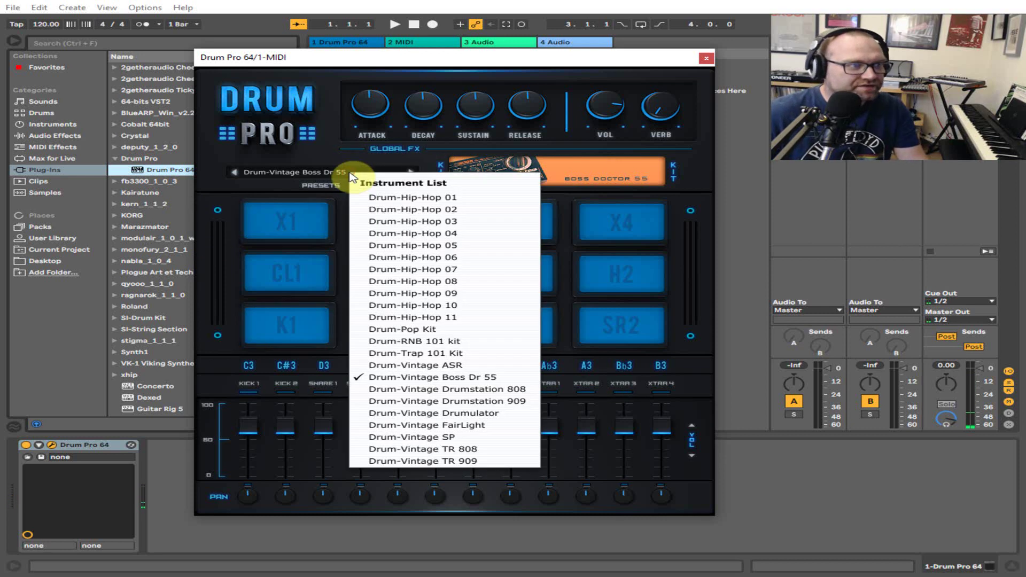
click(463, 393)
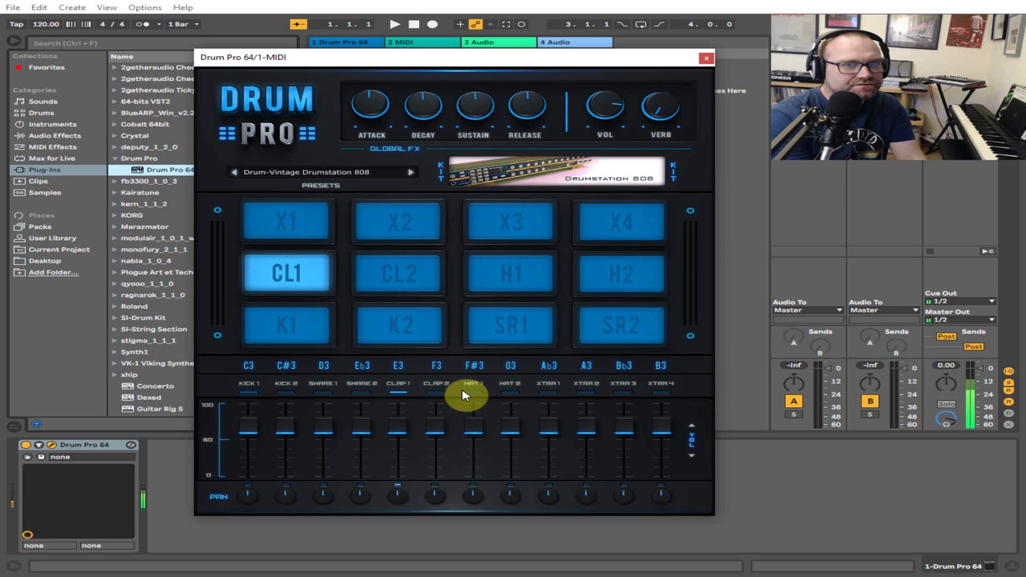
Step on to Drumstation 909, then choose Drum-Vintage TR 808 from the preset list.
click(412, 173)
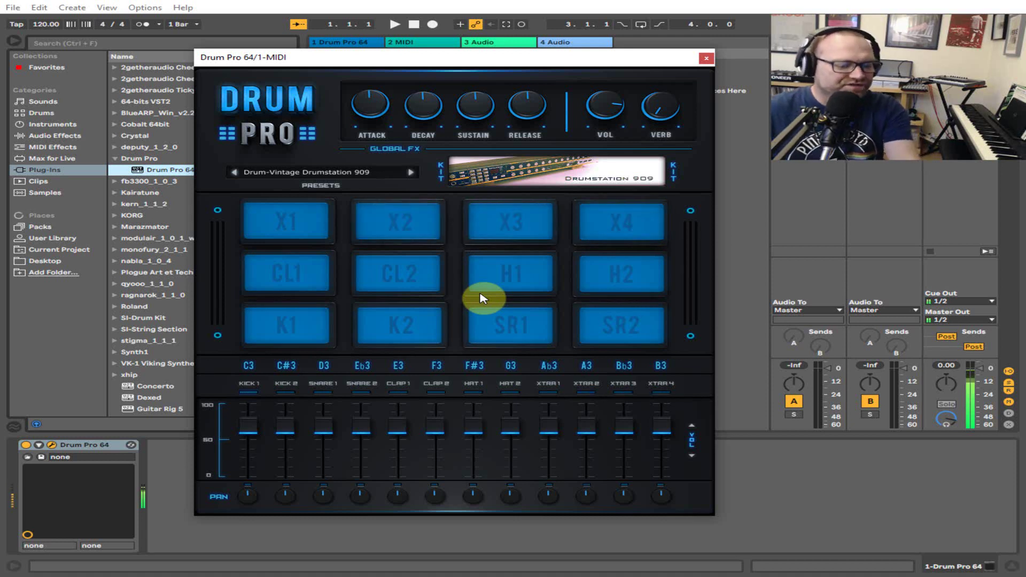
click(328, 175)
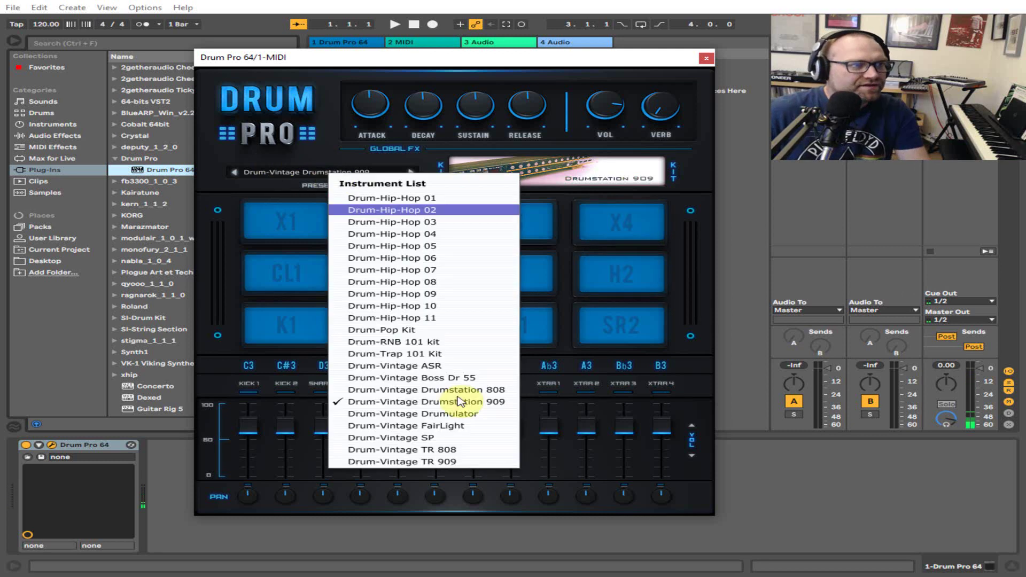
click(417, 450)
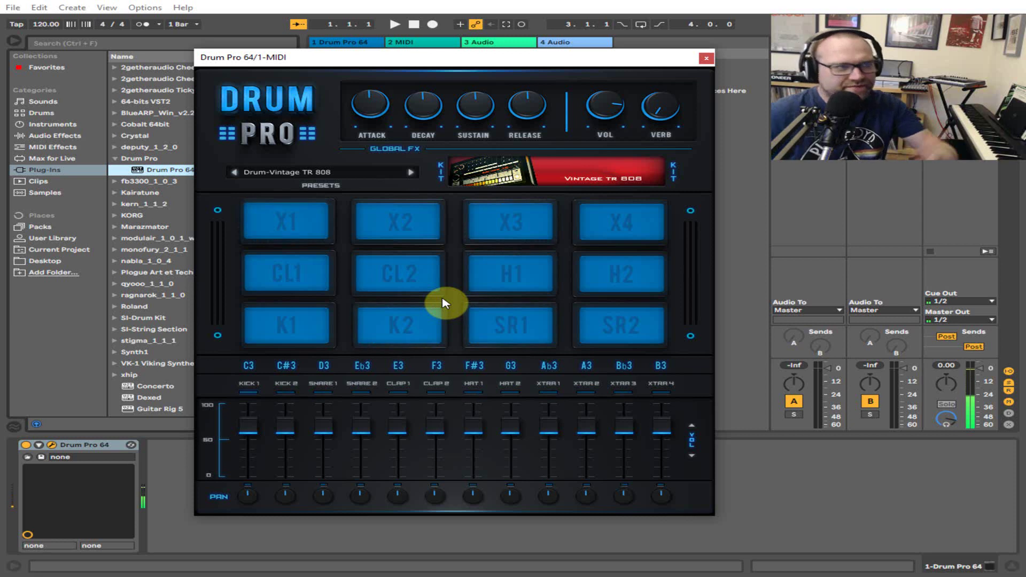
Audition Drum-Pop Kit from the preset list, then settle on Drum-Hip-Hop 10.
click(344, 170)
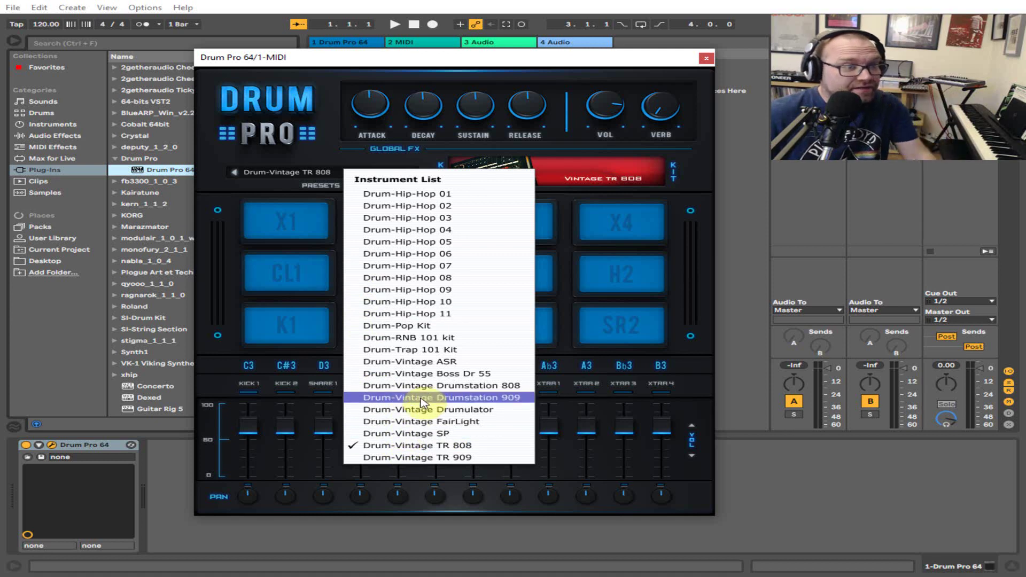
click(420, 326)
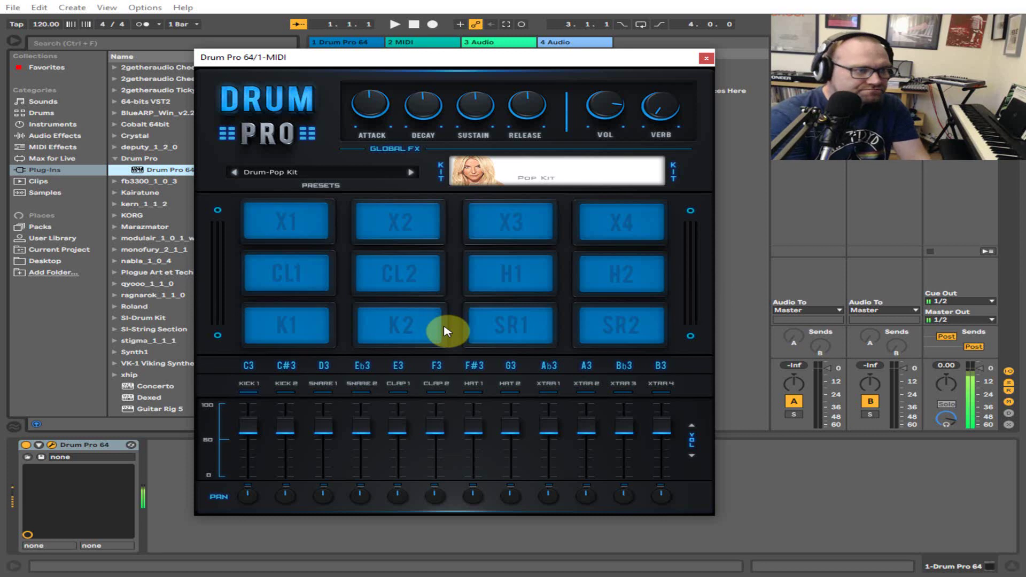
click(350, 172)
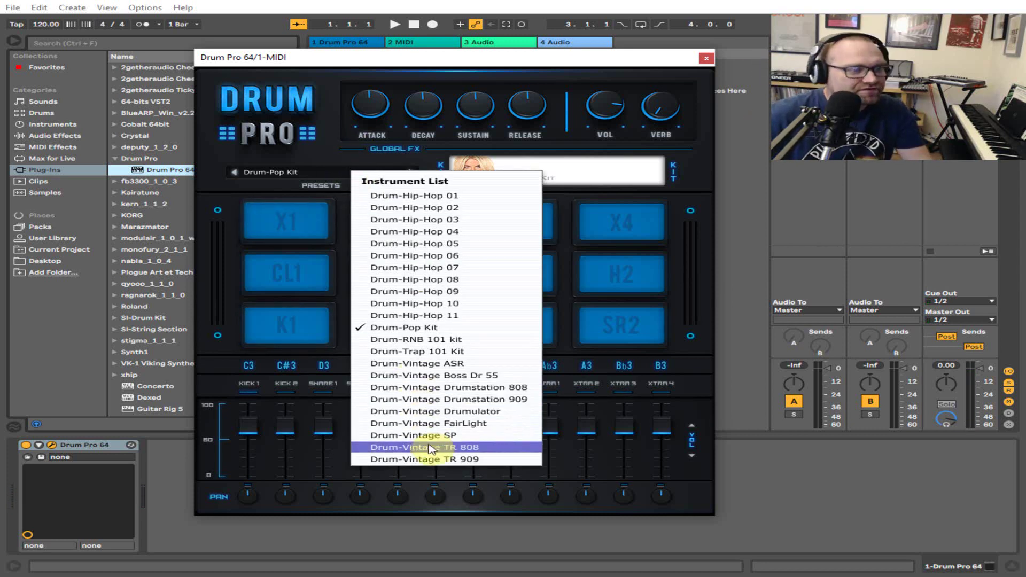
click(461, 303)
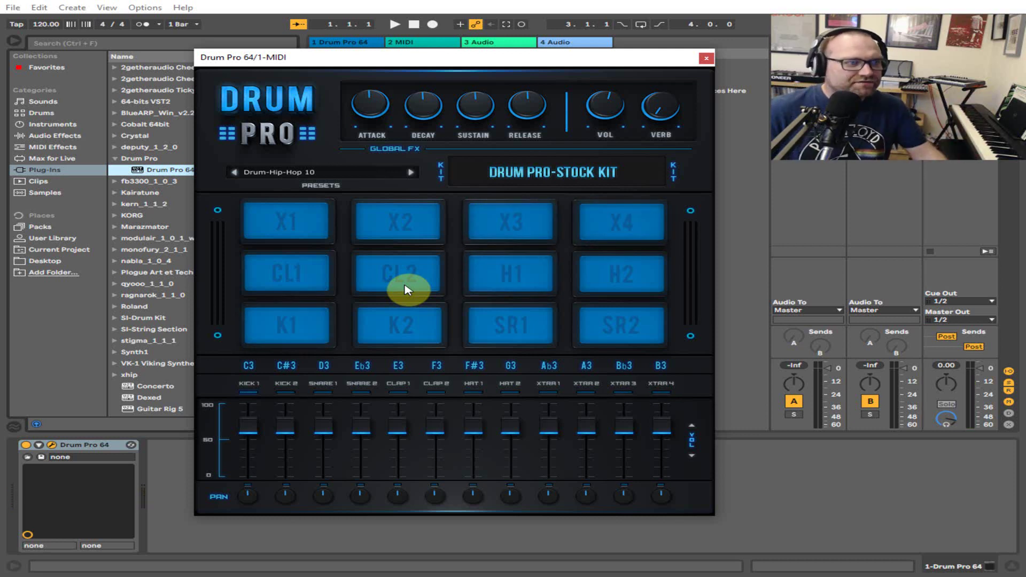
Close the Drum Pro plugin window to reveal the Session view.
click(706, 59)
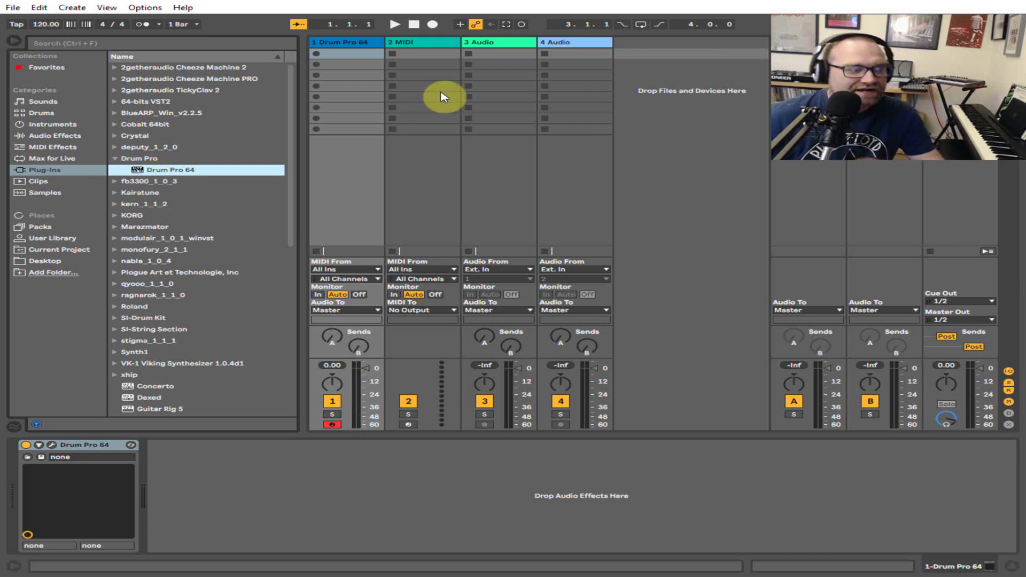
Reopen the Drum Pro 64 editor from its device on the first MIDI track.
click(51, 446)
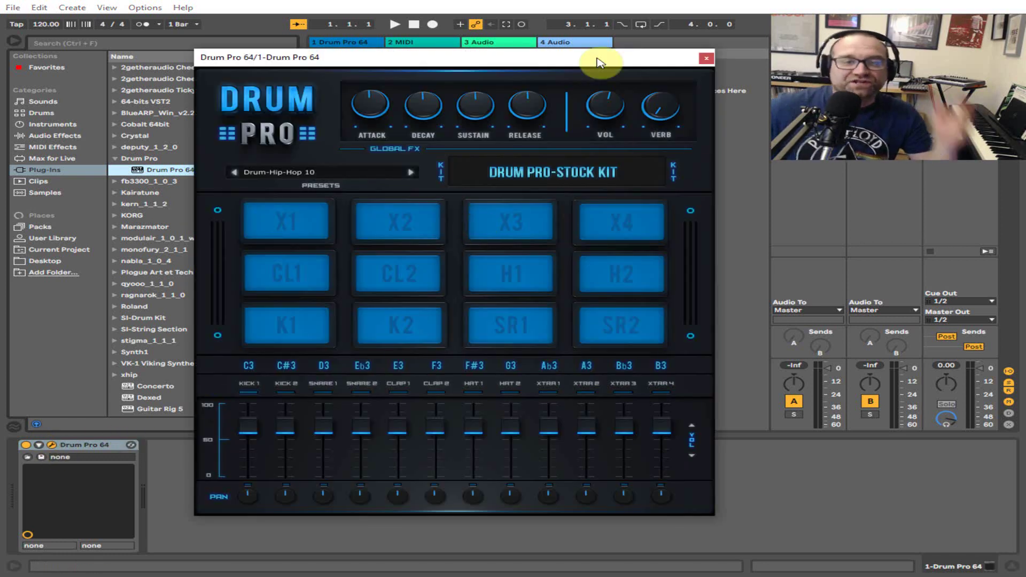